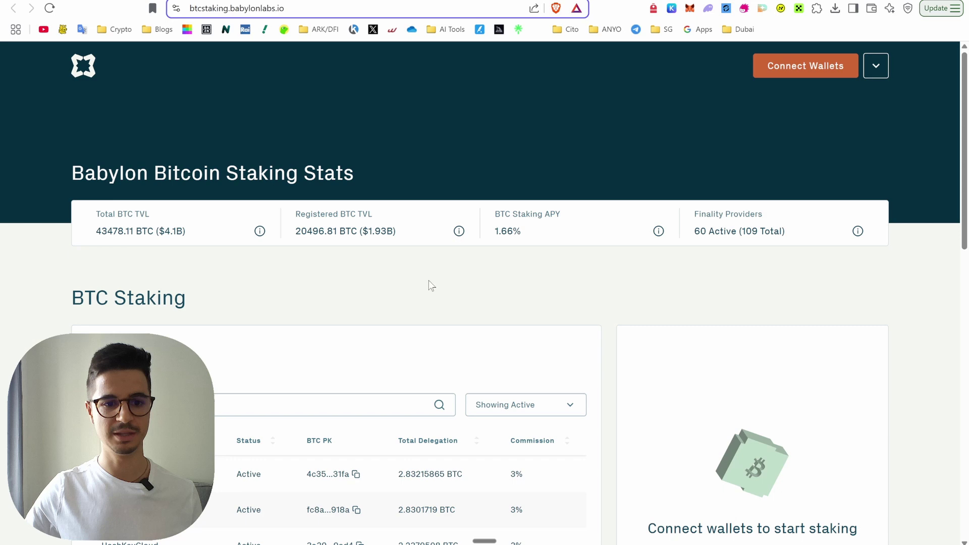
# - Accept the terms of use, the staking risk statement and the hardware wallet statement
pyautogui.scroll(-10, 429, 280)
pyautogui.scroll(7, 429, 281)
pyautogui.scroll(2, 429, 284)
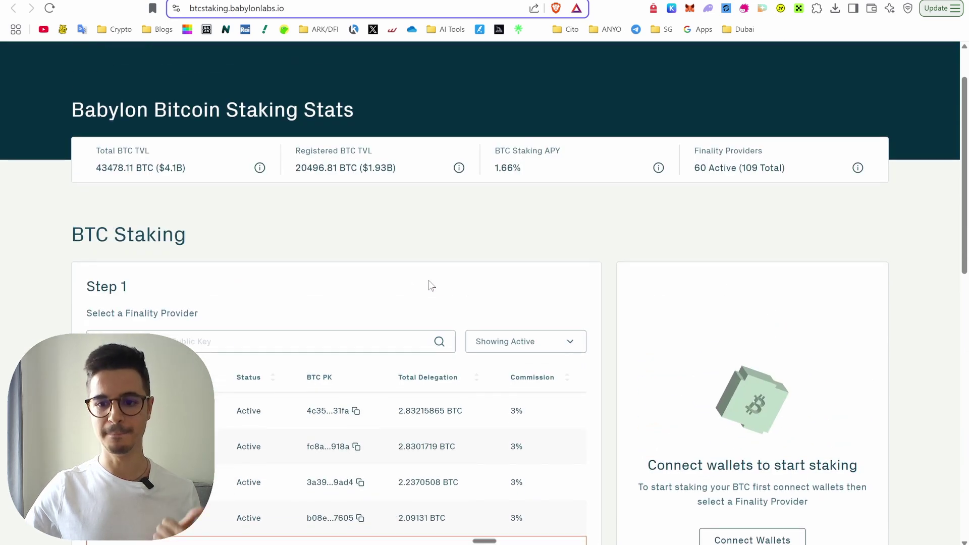
pyautogui.scroll(1, 417, 244)
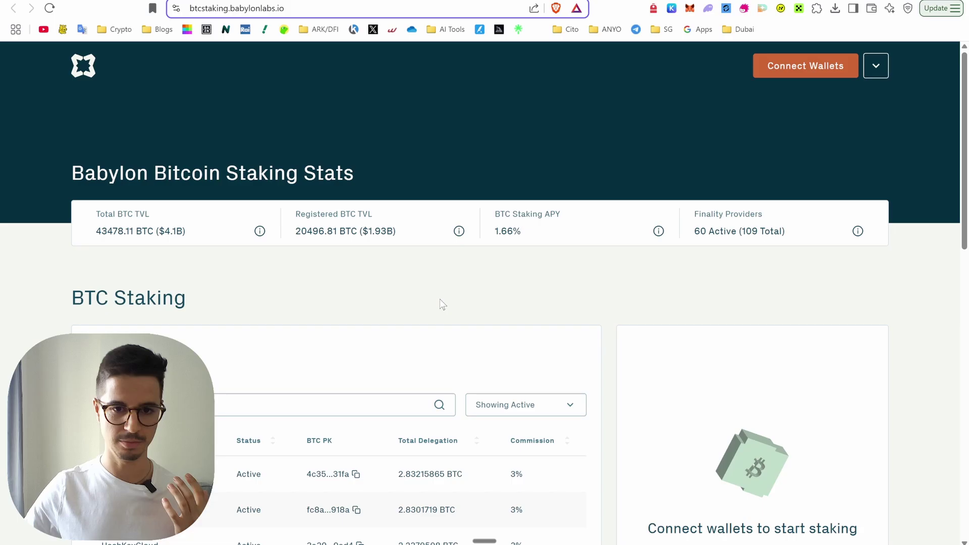
pyautogui.click(836, 77)
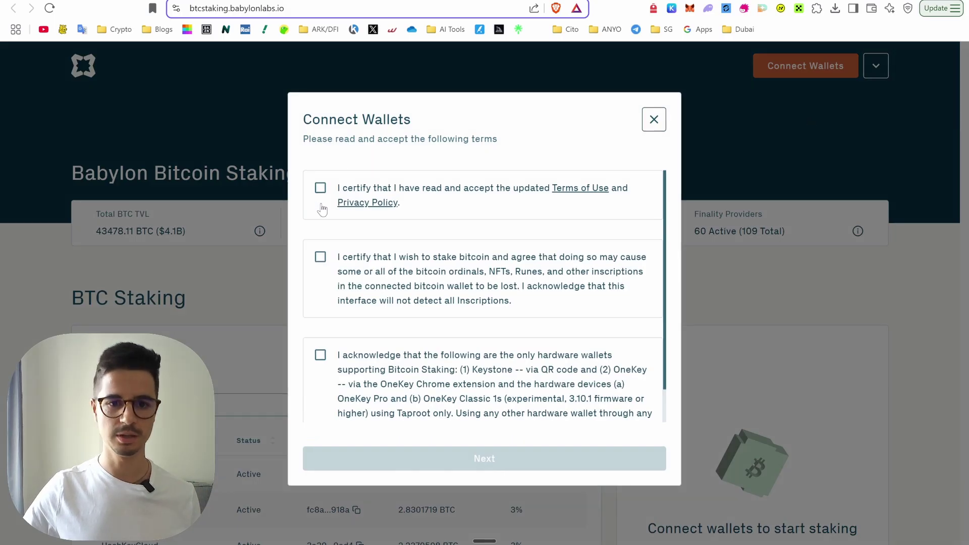
pyautogui.click(321, 190)
pyautogui.click(322, 262)
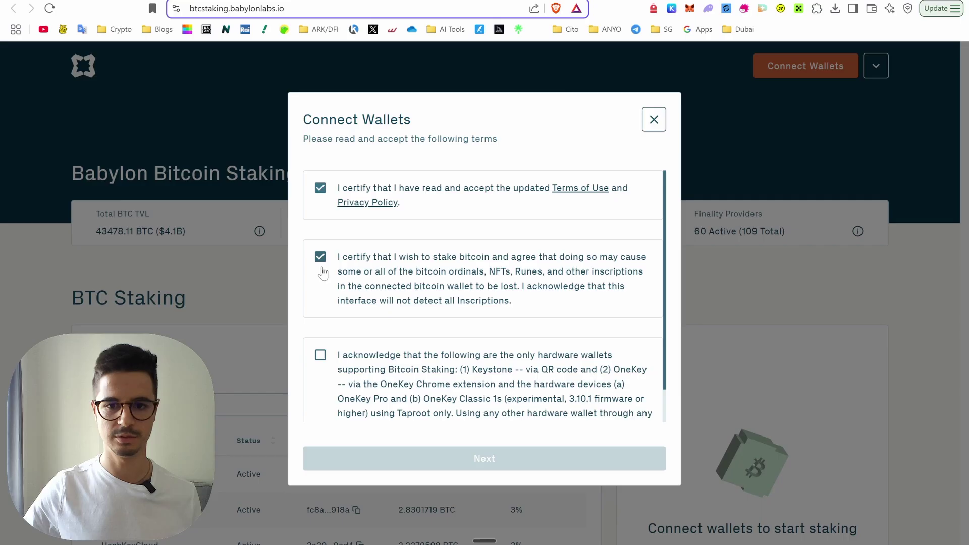
pyautogui.click(321, 356)
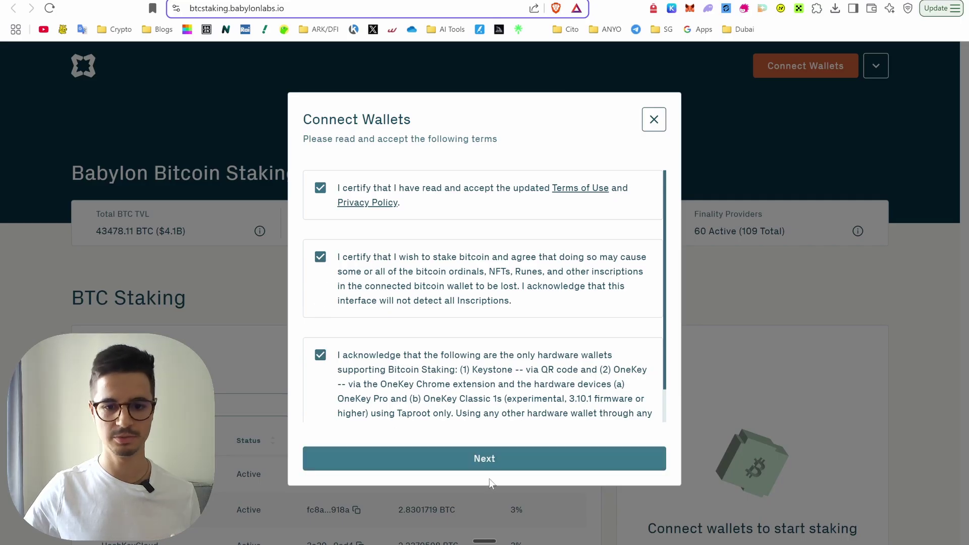
pyautogui.click(529, 458)
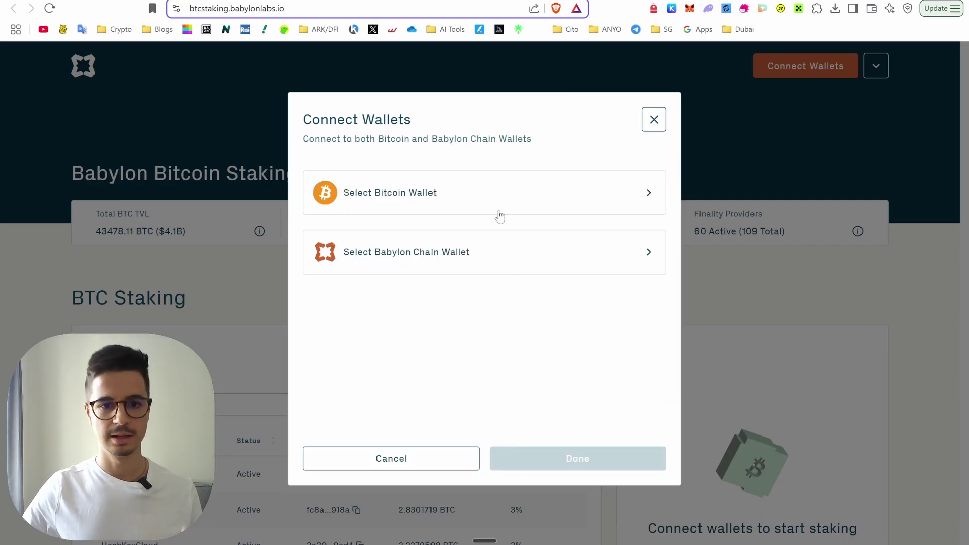
# - Connect OKX as the Bitcoin wallet and Keplr as the Babylon Chain wallet
pyautogui.click(573, 202)
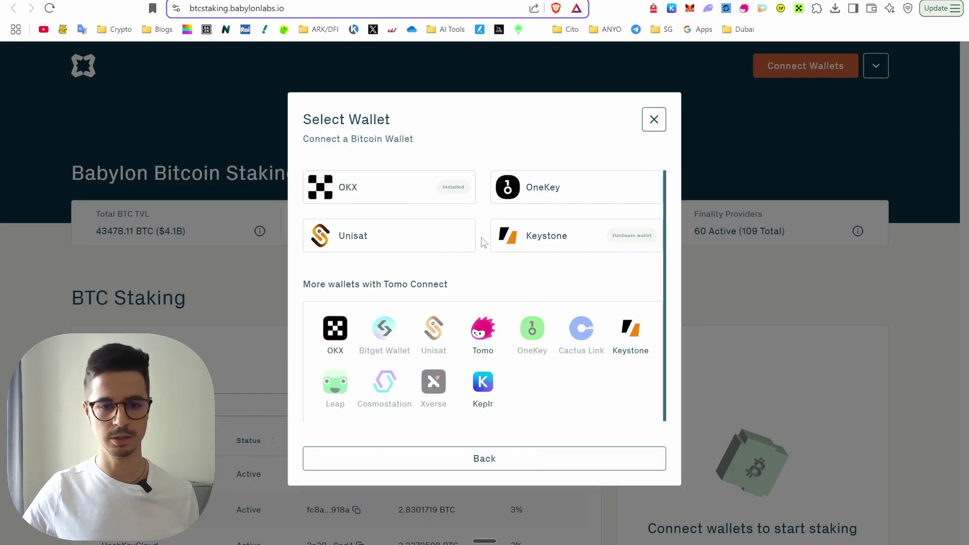
pyautogui.click(416, 194)
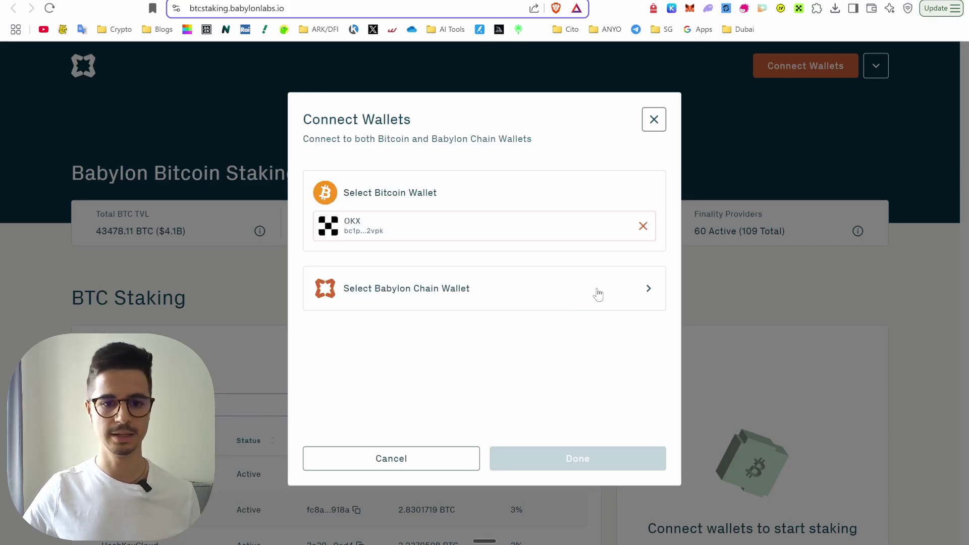
pyautogui.click(597, 293)
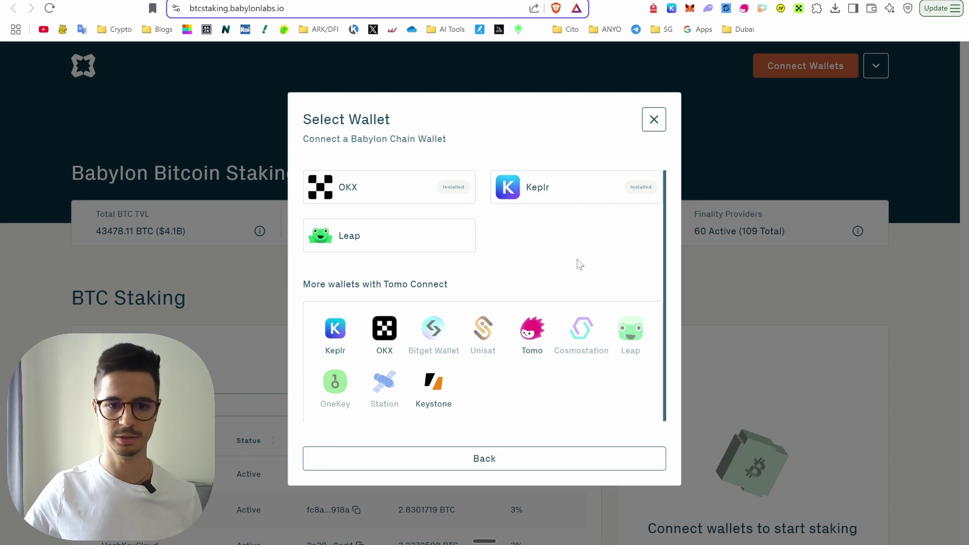
pyautogui.click(590, 194)
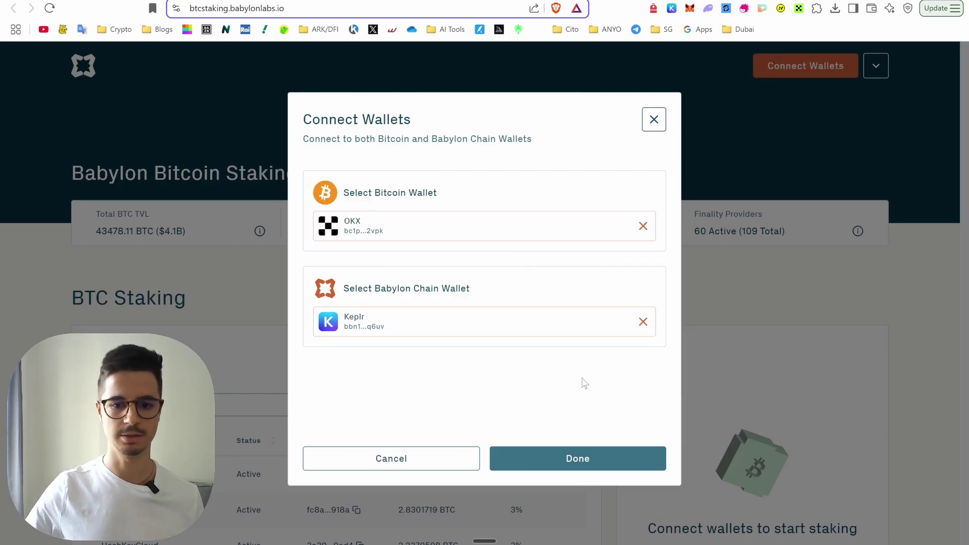
pyautogui.click(609, 469)
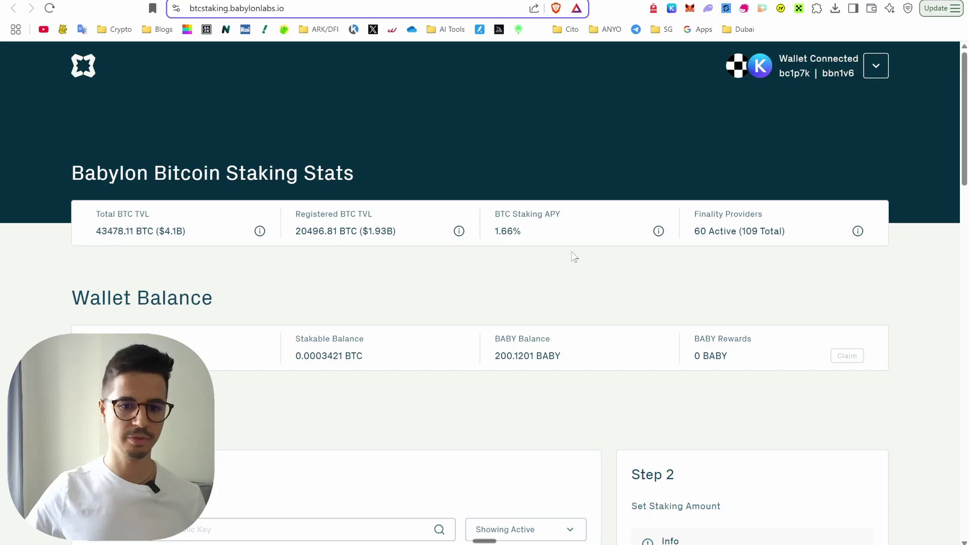
pyautogui.scroll(-1, 585, 284)
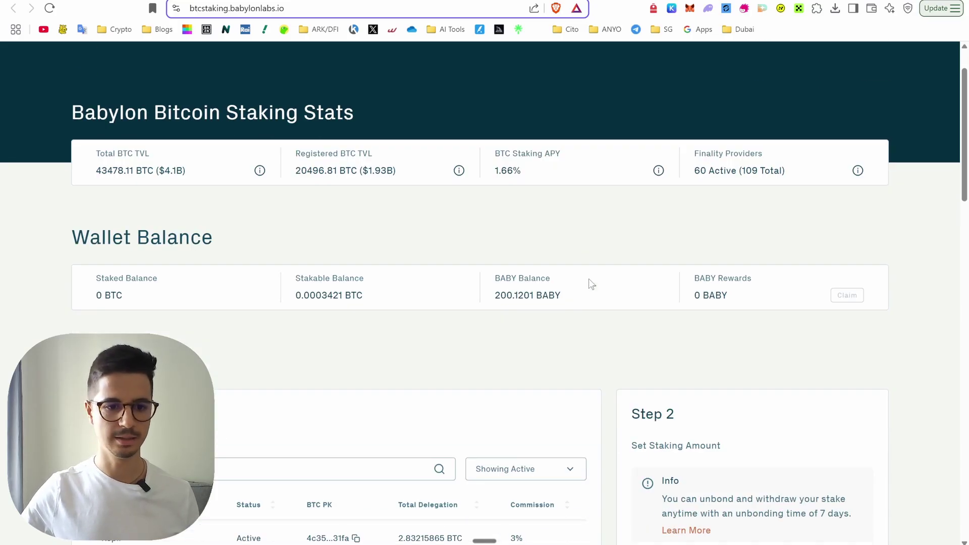
pyautogui.moveTo(94, 279); pyautogui.dragTo(138, 299)
pyautogui.click(144, 302)
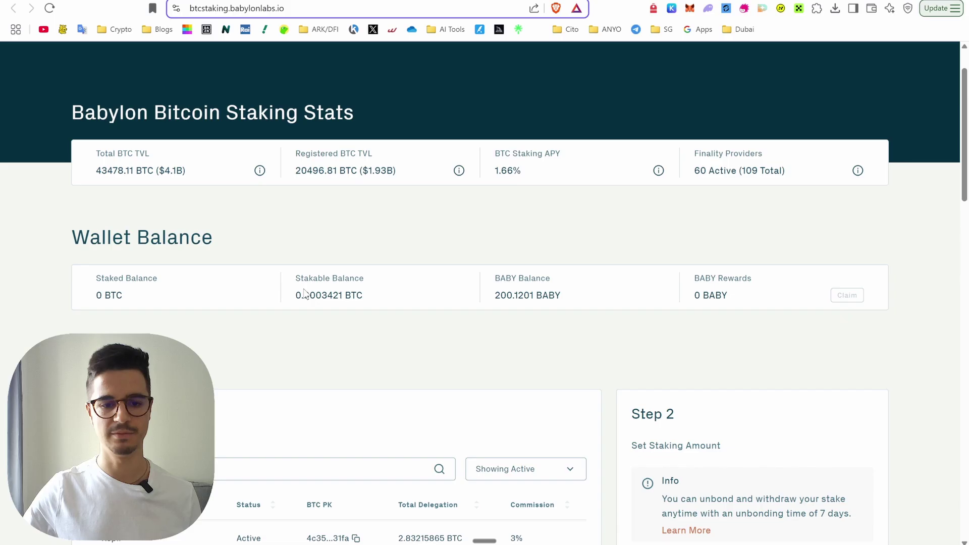
pyautogui.moveTo(303, 293); pyautogui.dragTo(356, 282)
pyautogui.click(388, 297)
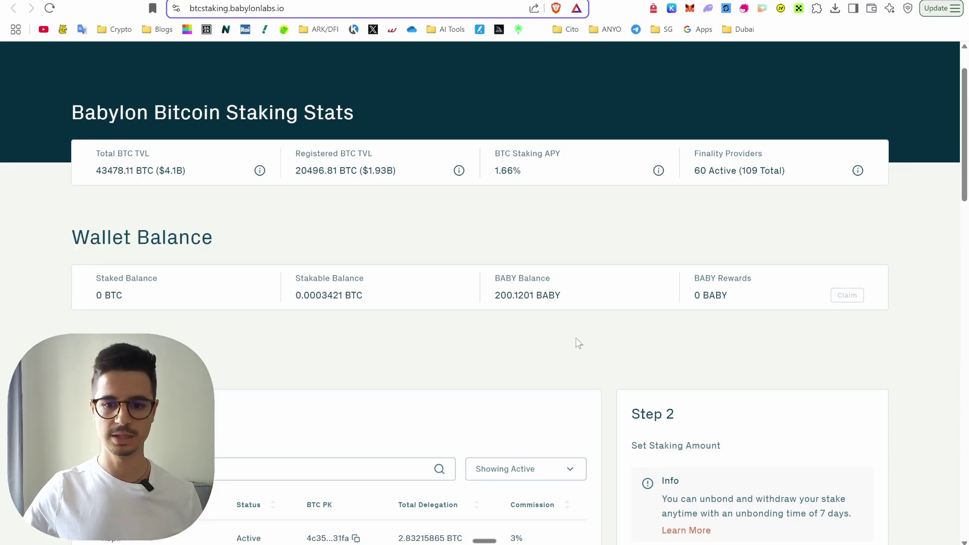
pyautogui.scroll(-2, 559, 333)
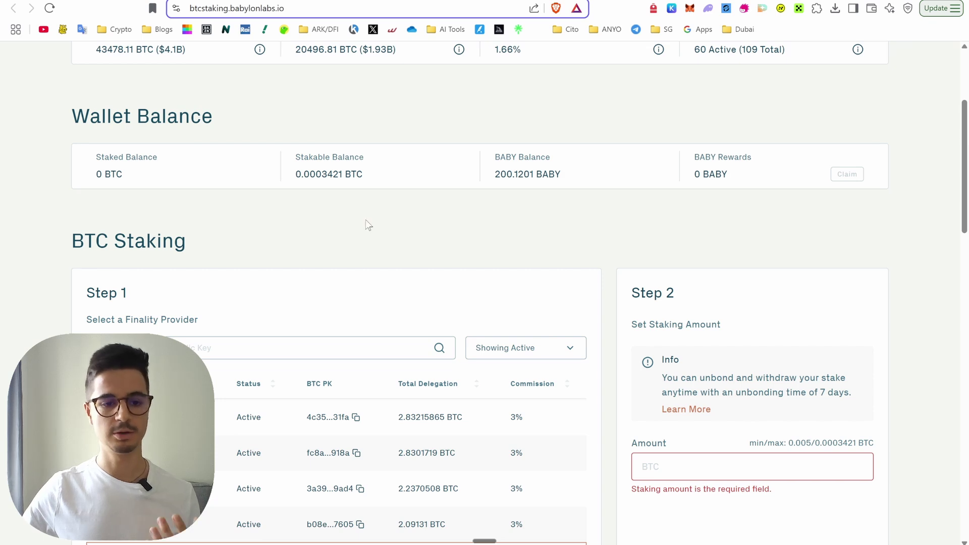
pyautogui.scroll(-1, 379, 219)
pyautogui.scroll(-1, 356, 316)
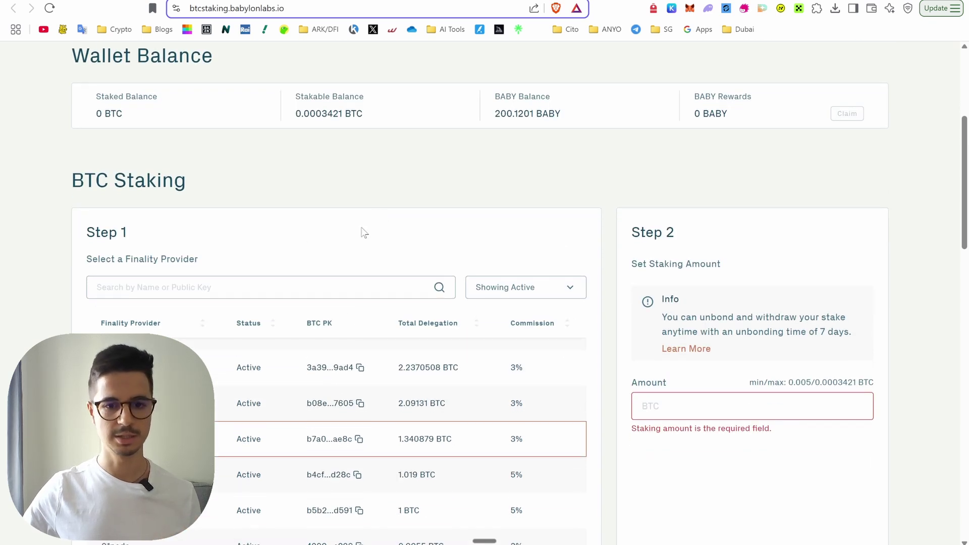
pyautogui.scroll(4, 335, 342)
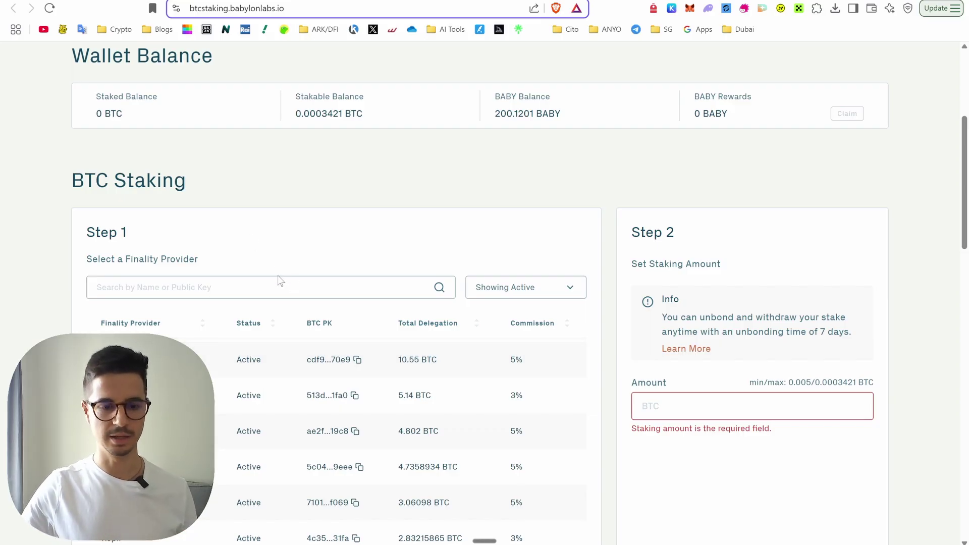
pyautogui.scroll(-2, 222, 407)
pyautogui.scroll(10, 252, 394)
pyautogui.scroll(-2, 273, 249)
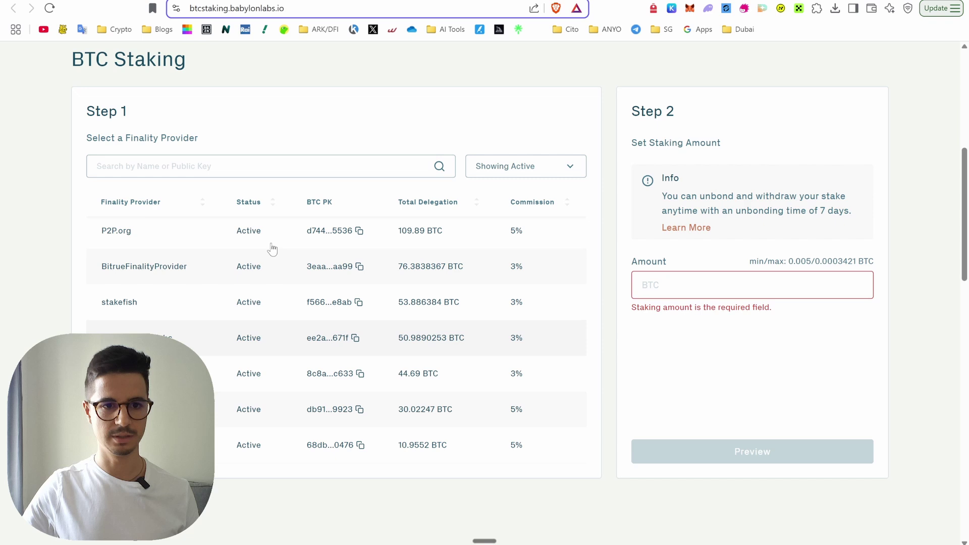
pyautogui.scroll(10, 348, 315)
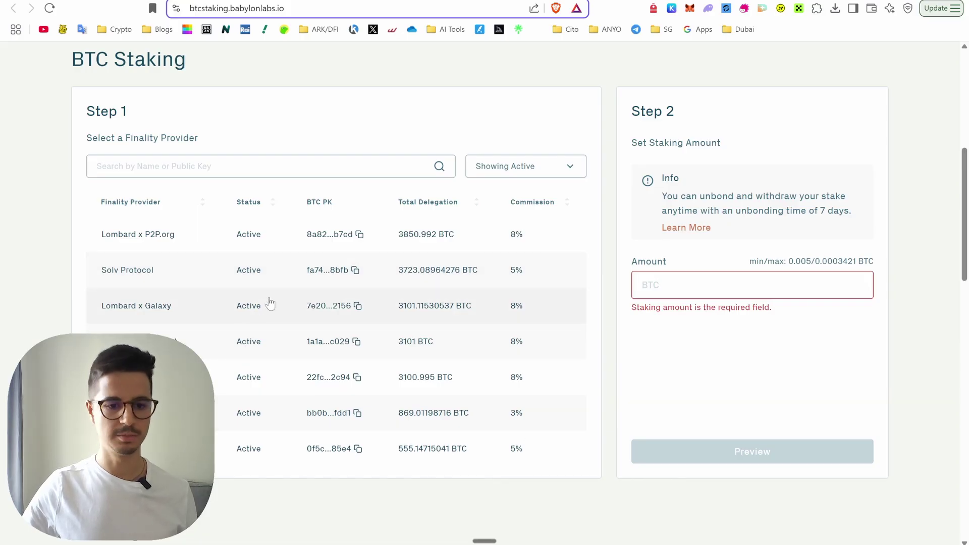
pyautogui.scroll(-3, 269, 303)
pyautogui.scroll(-3, 429, 349)
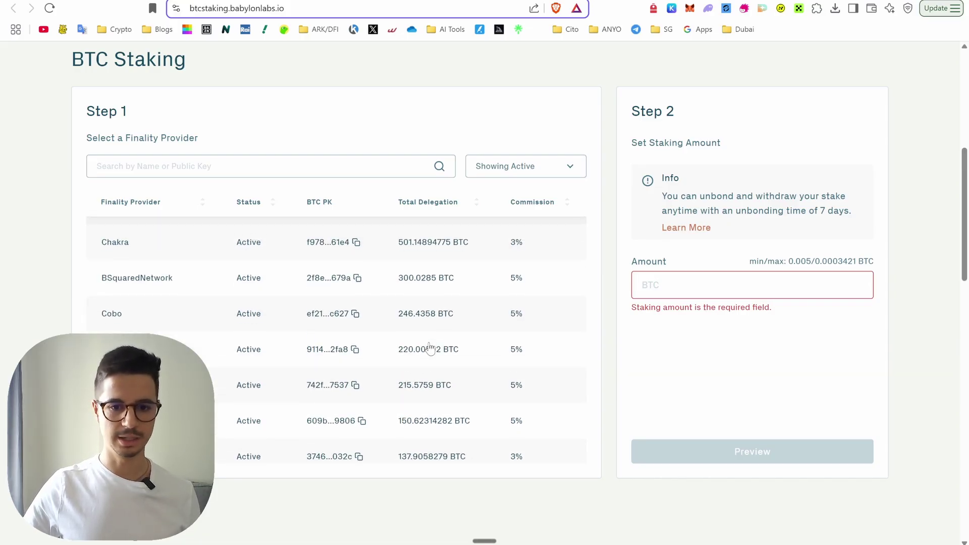
pyautogui.scroll(-10, 430, 348)
pyautogui.scroll(-1, 419, 362)
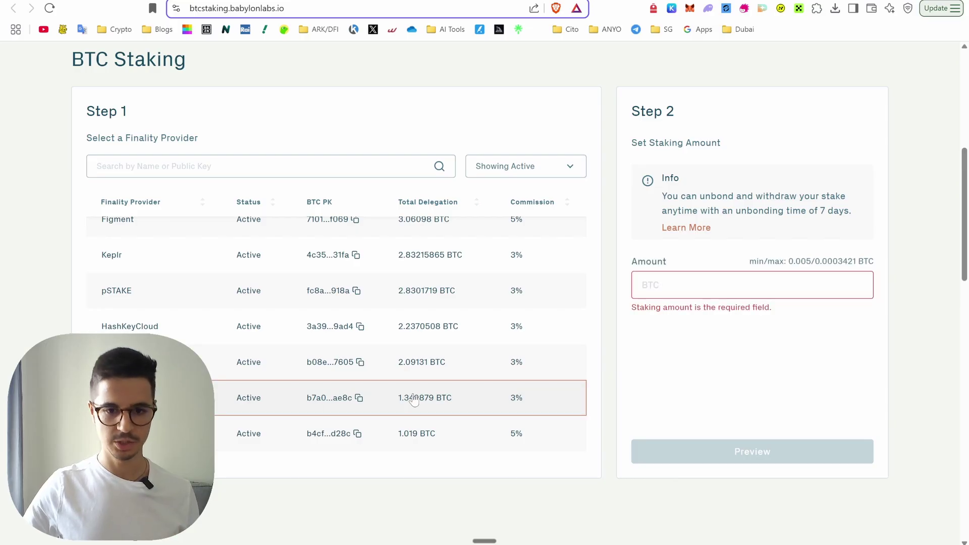
pyautogui.click(723, 283)
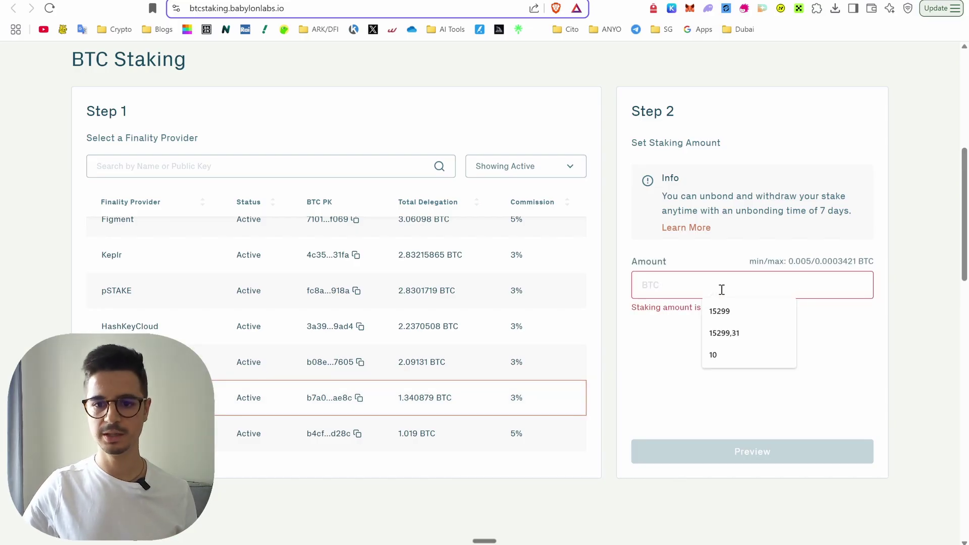
pyautogui.click(840, 353)
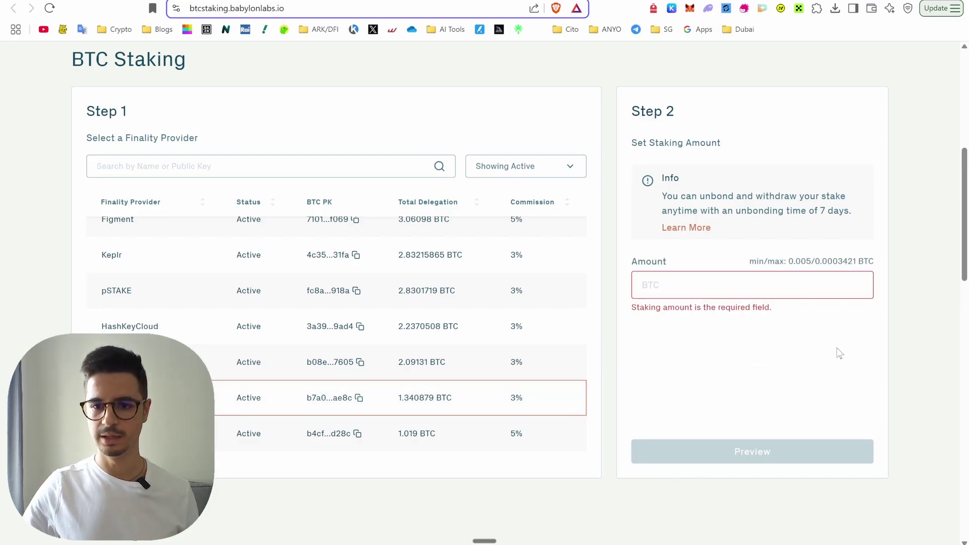
pyautogui.click(760, 285)
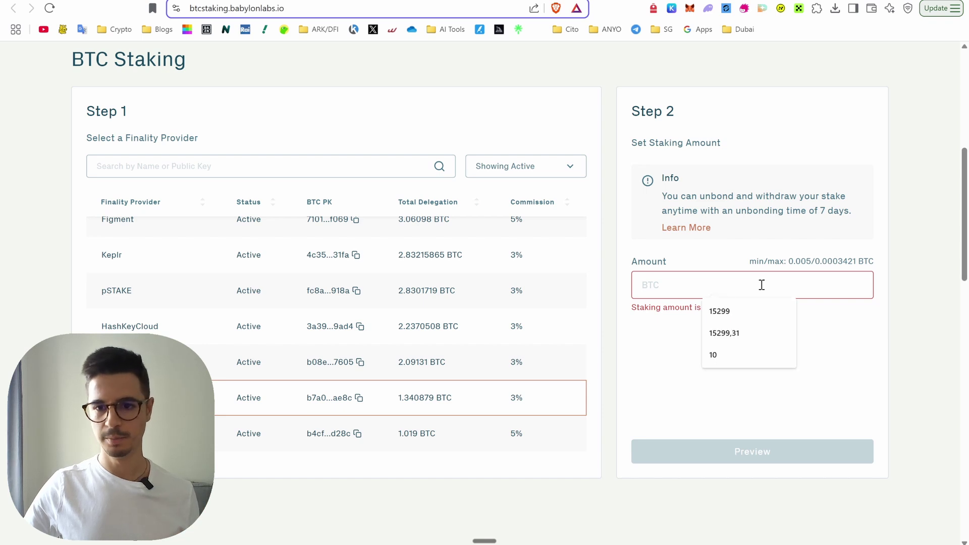
pyautogui.click(841, 368)
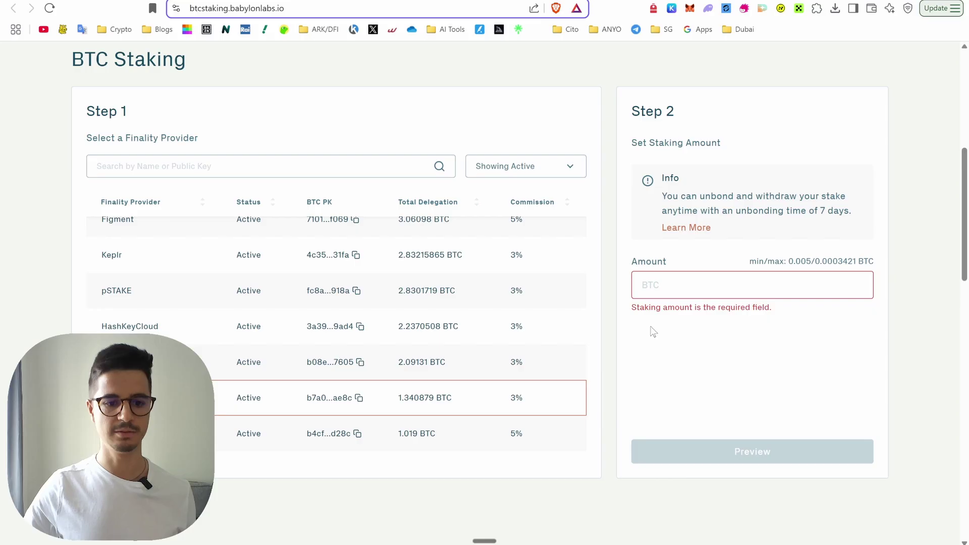
pyautogui.scroll(-3, 650, 326)
pyautogui.scroll(-4, 650, 406)
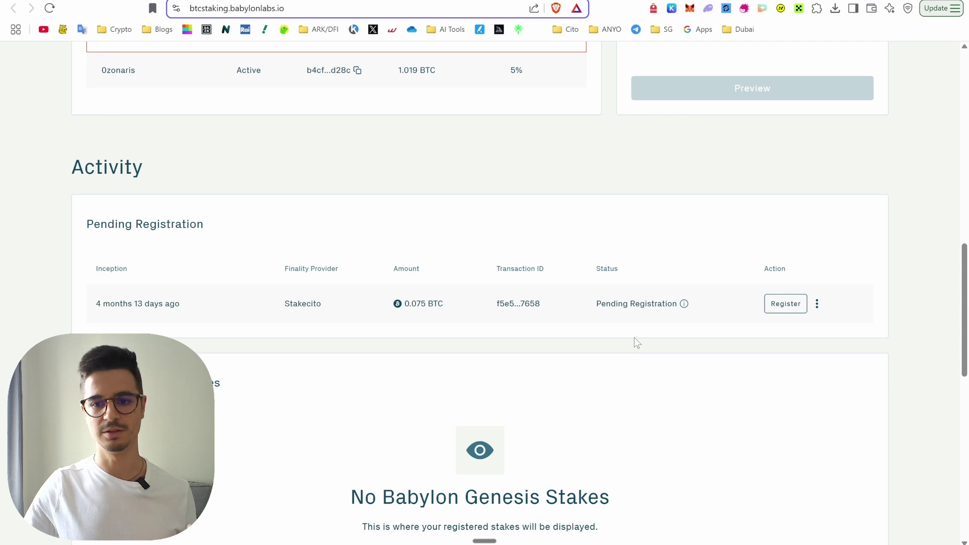
pyautogui.scroll(15, 635, 336)
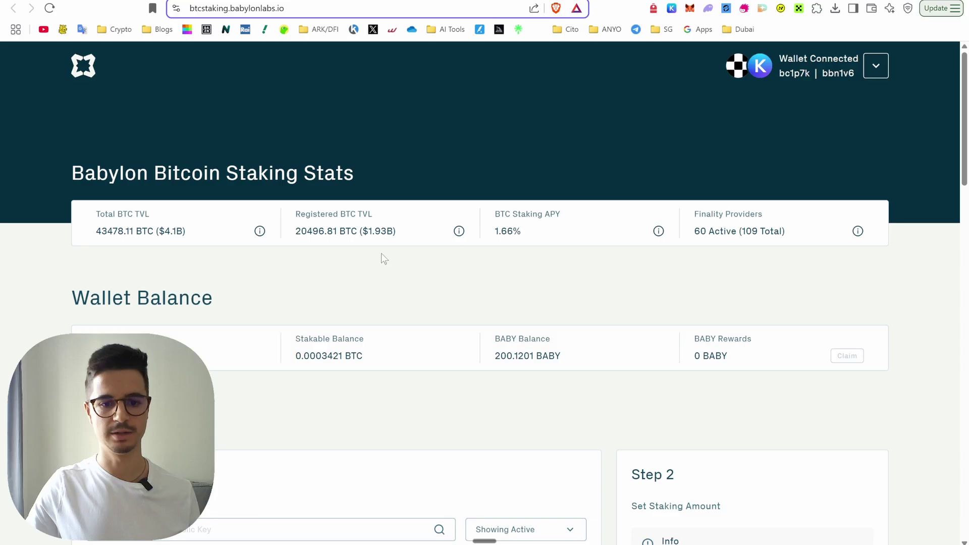
pyautogui.scroll(-13, 381, 253)
pyautogui.scroll(-2, 326, 310)
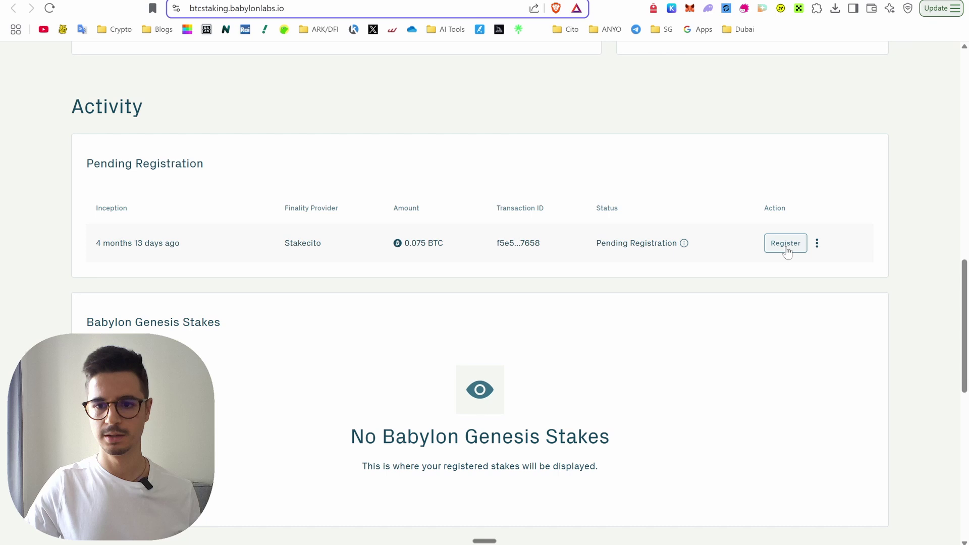
# - Open the Register to Babylon Genesis prompt for the pending Stakecito stake
pyautogui.click(787, 245)
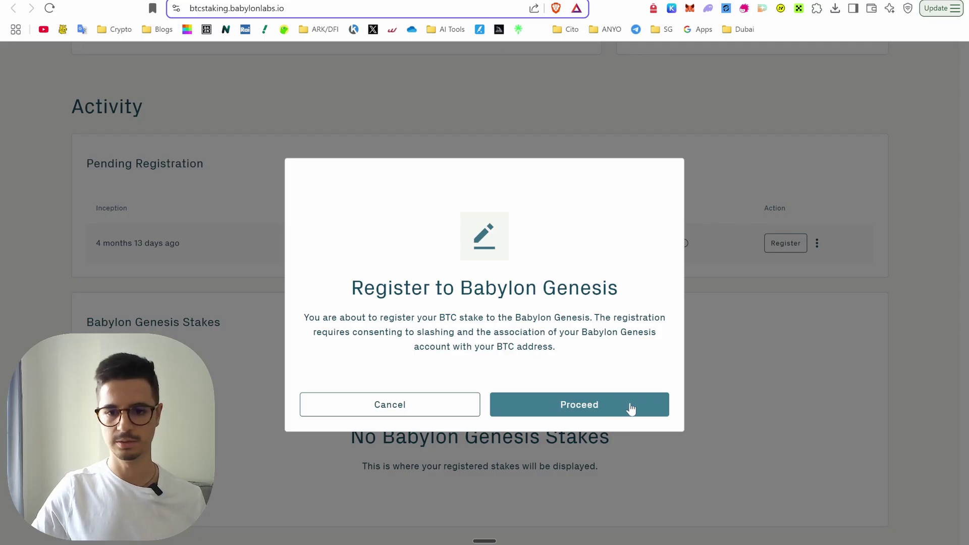
# - Proceed with registration to start the Transition to Phase 2 signing sequence
pyautogui.click(630, 404)
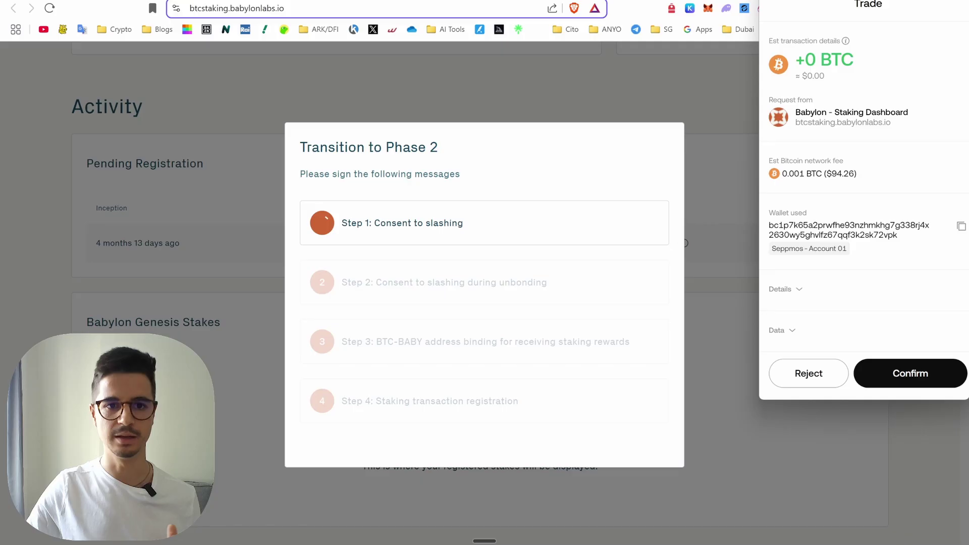
pyautogui.click(333, 1)
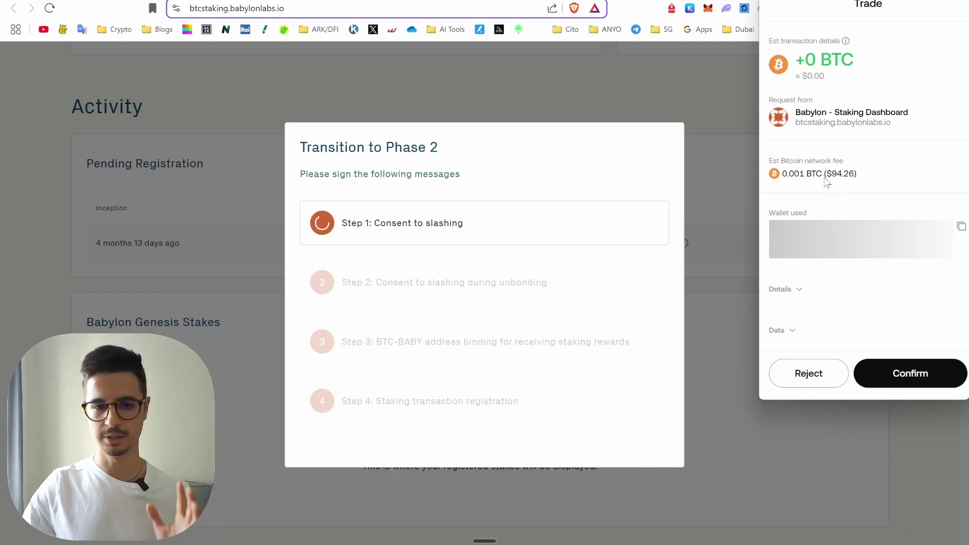
# - Sign the Step 1 slashing consent, bypass the risk warning, and sign the Step 2 unbonding slashing consent
pyautogui.click(911, 374)
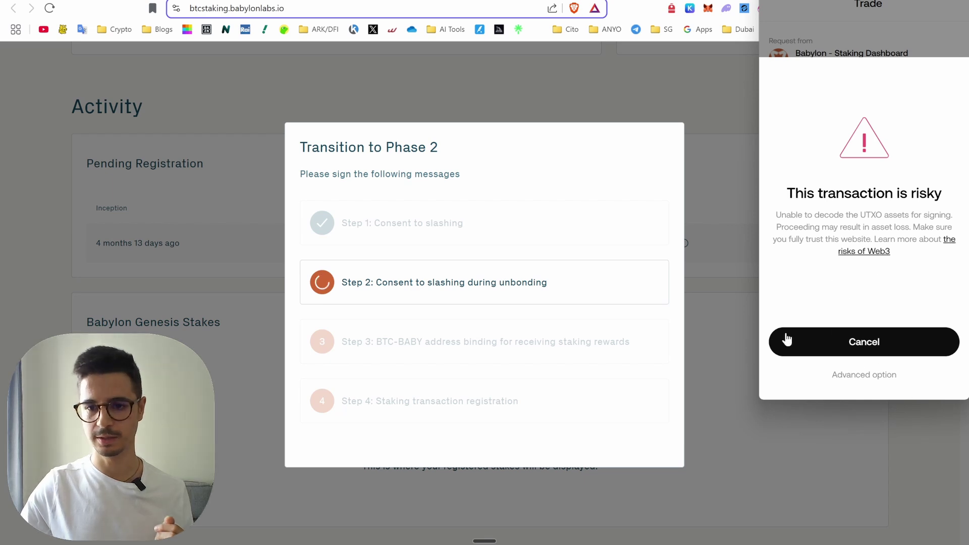
pyautogui.click(872, 377)
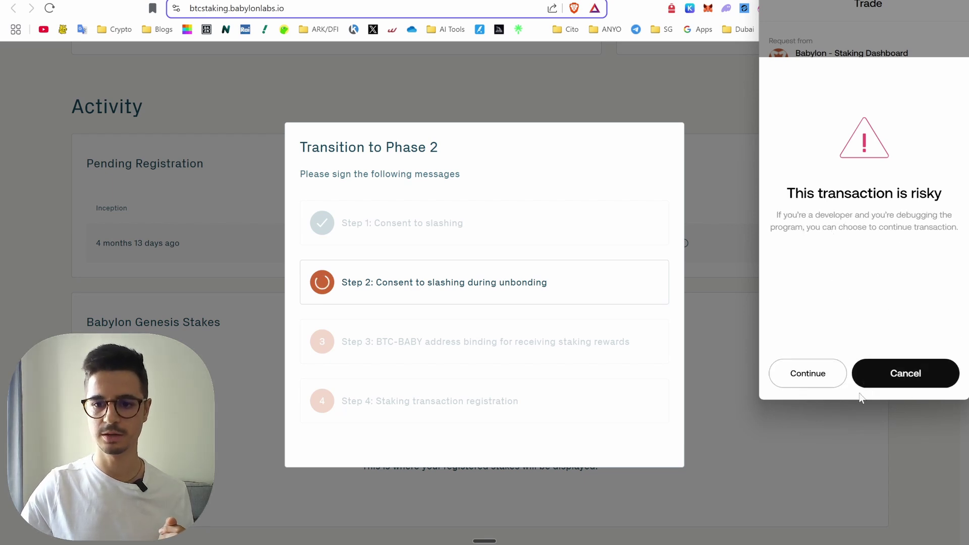
pyautogui.click(814, 383)
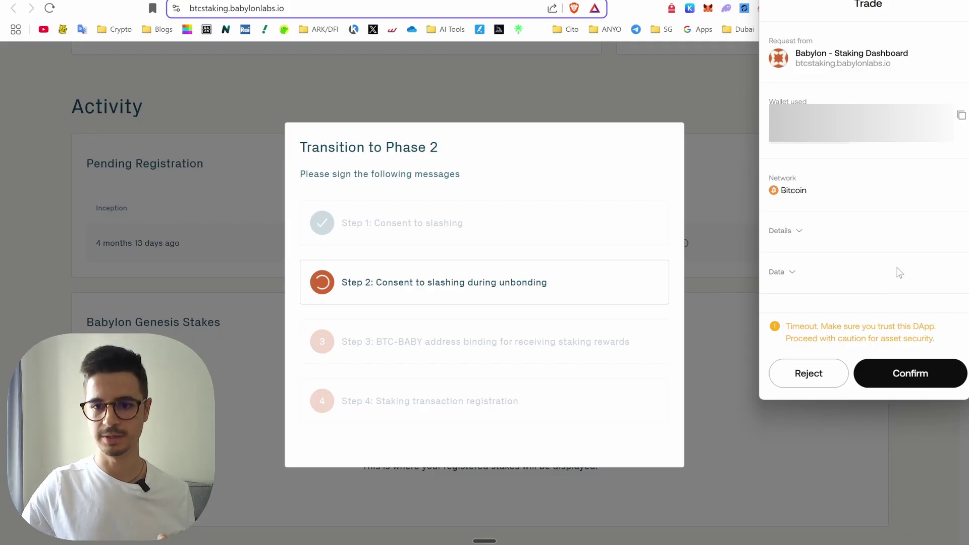
pyautogui.click(912, 379)
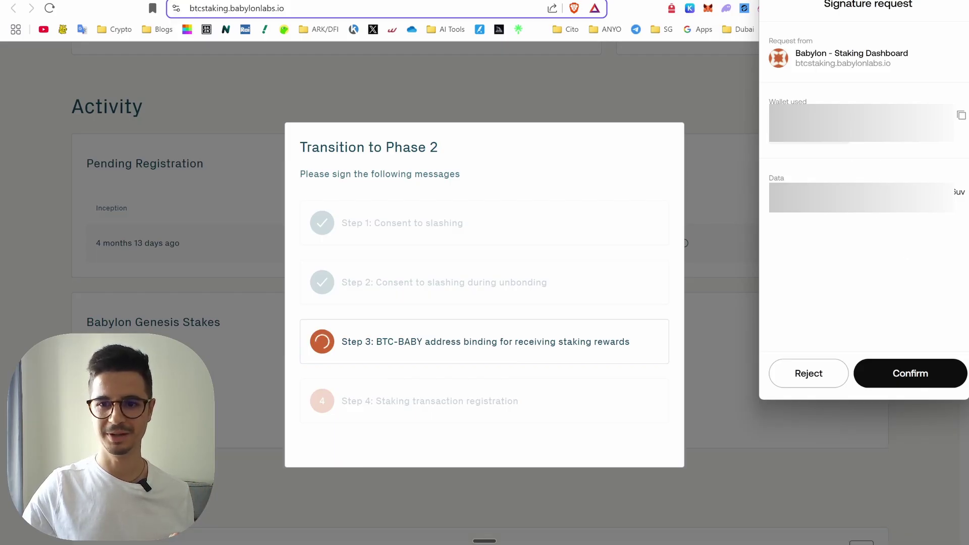
# - Sign the Step 3 BTC-BABY address binding and approve the Register BTC Stake transaction in Keplr
pyautogui.click(927, 377)
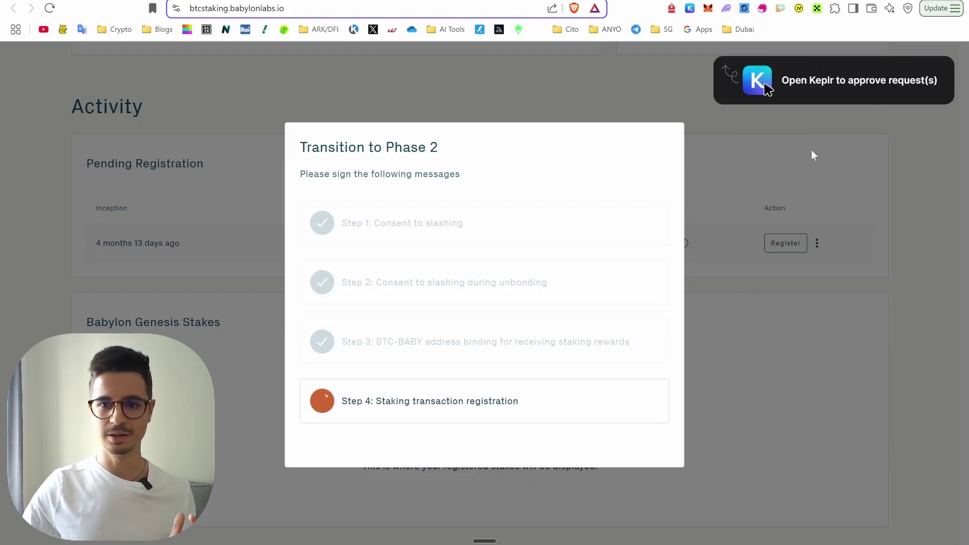
pyautogui.click(691, 8)
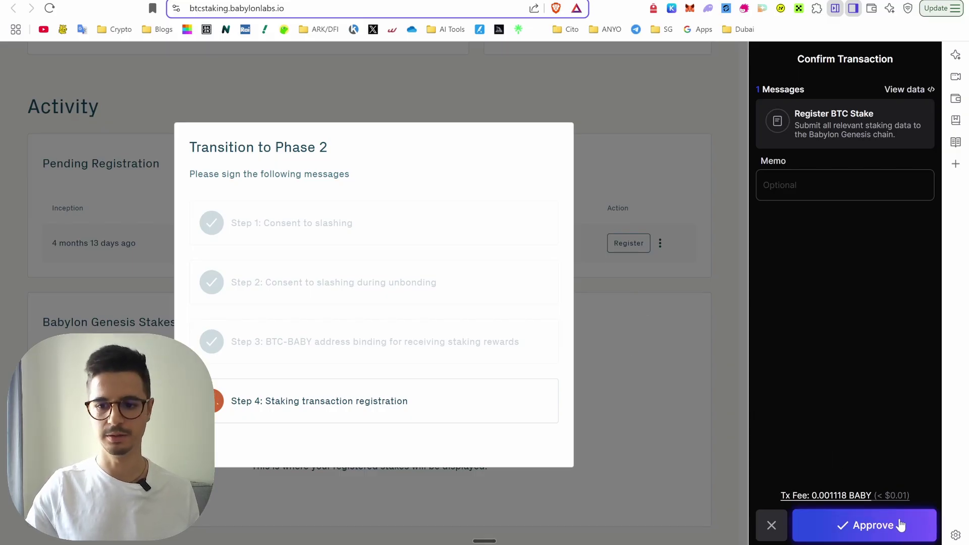
pyautogui.click(899, 525)
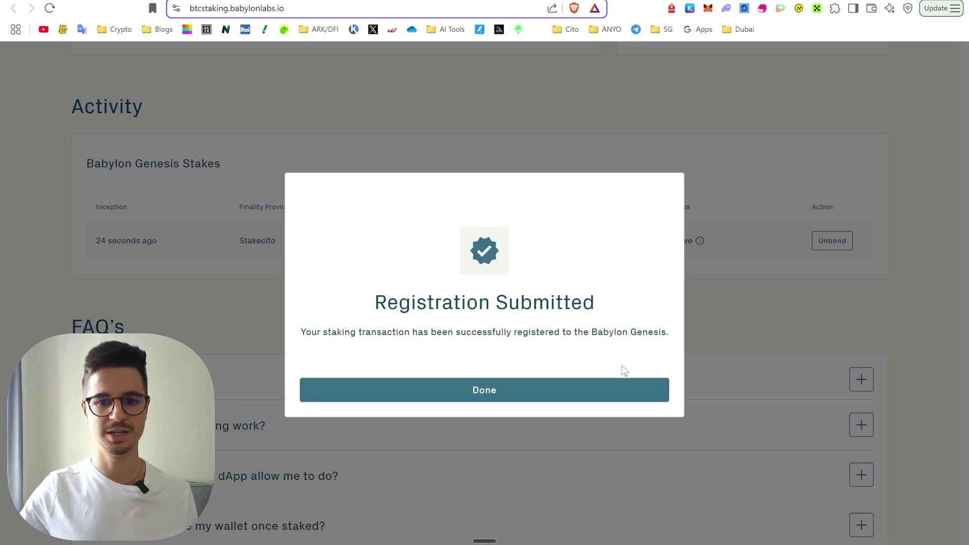
# - Close the Registration Submitted dialog and review the Active 0.075 BTC Stakecito stake and its rewards
pyautogui.click(609, 392)
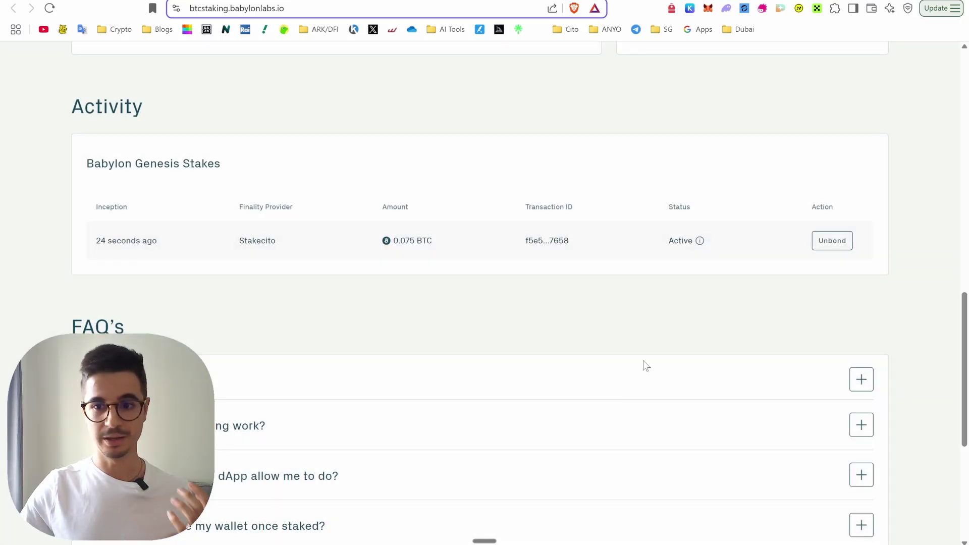
pyautogui.scroll(8, 280, 269)
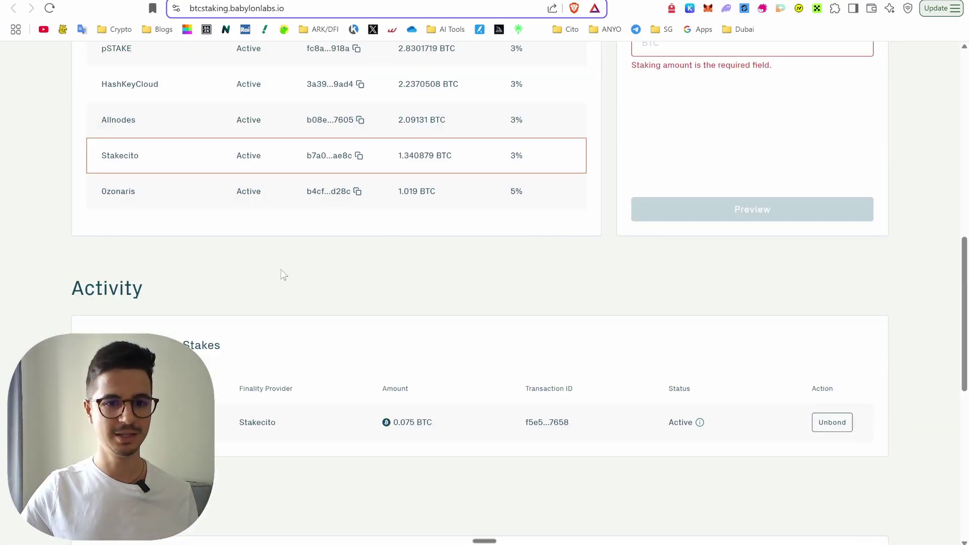
pyautogui.scroll(-10, 285, 266)
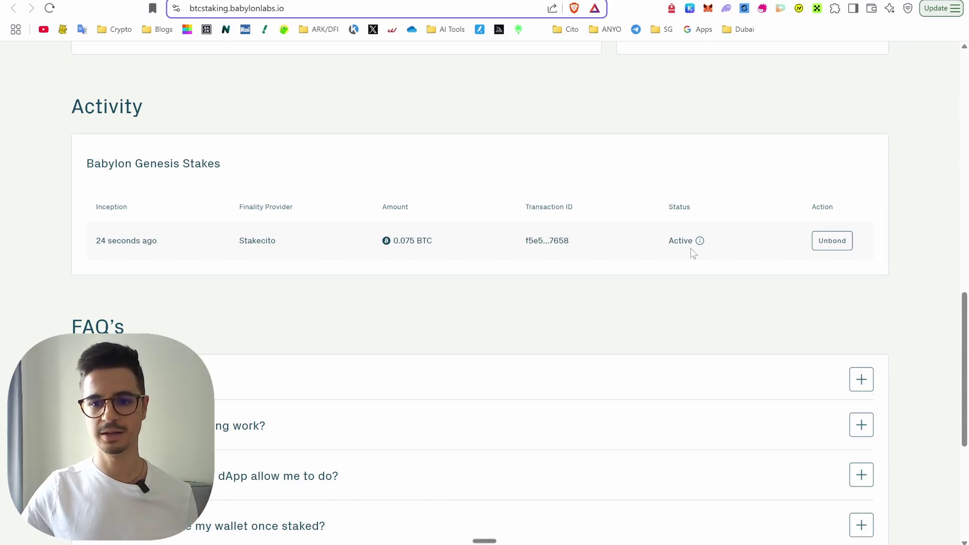
pyautogui.moveTo(700, 242)
pyautogui.scroll(15, 716, 292)
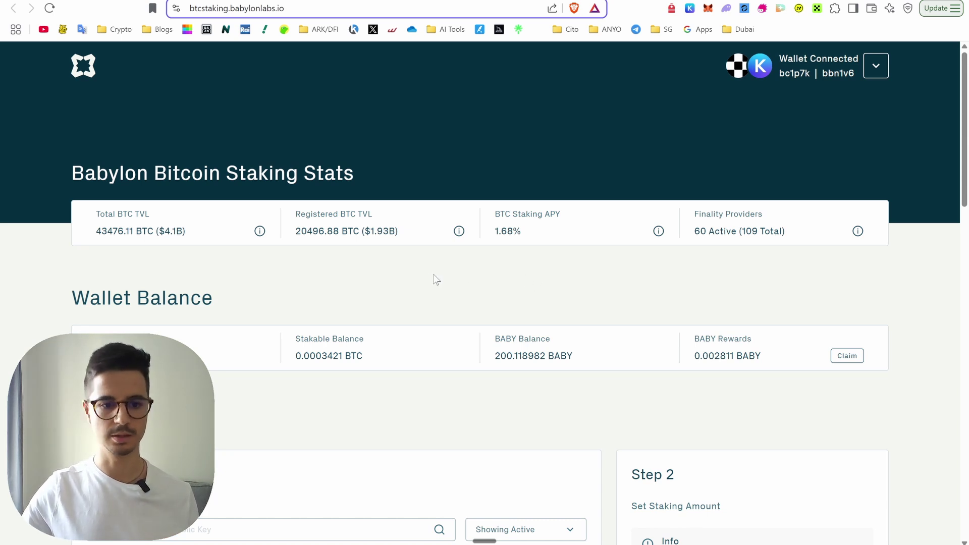
# - Request early unbonding of the Stakecito stake from the Activity list
pyautogui.scroll(-8, 437, 280)
pyautogui.scroll(-5, 435, 280)
pyautogui.scroll(-6, 492, 414)
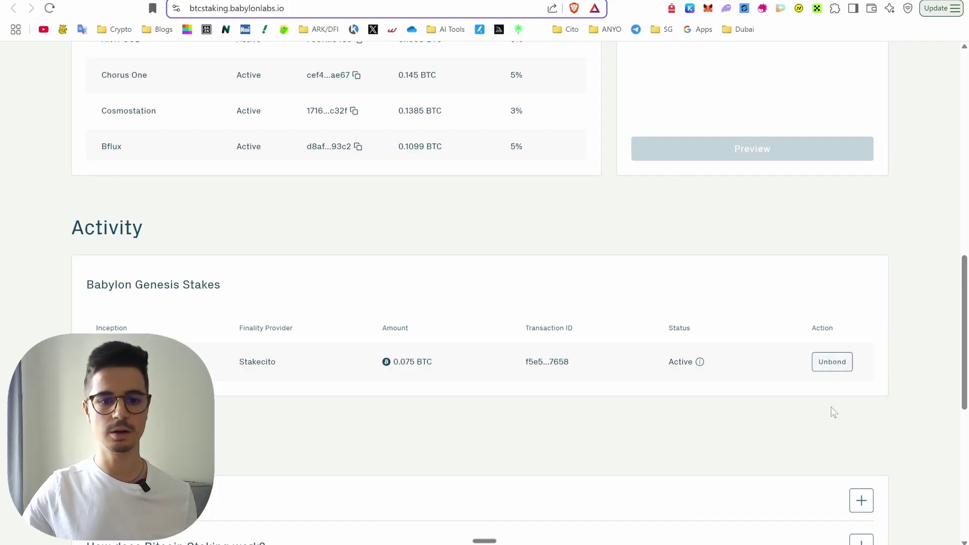
pyautogui.click(843, 366)
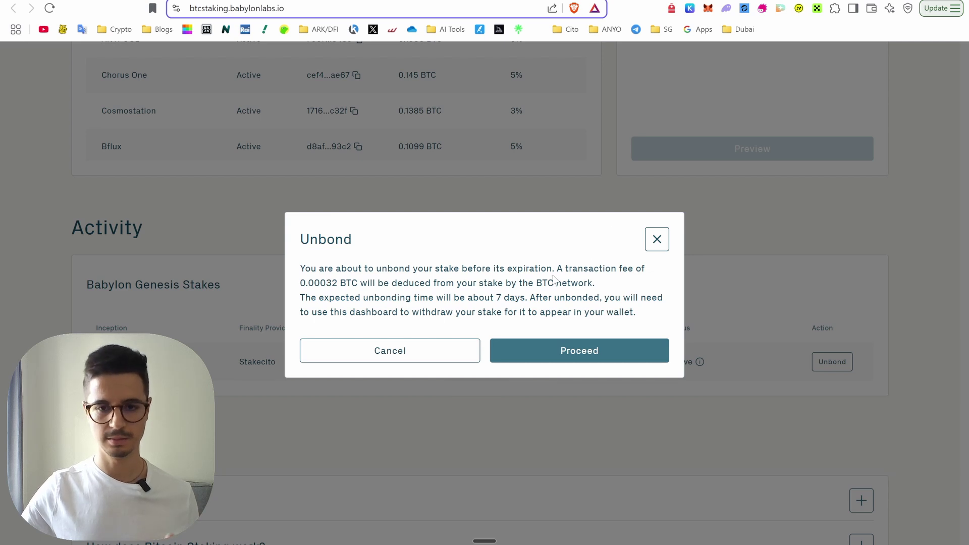
# - Cancel the unbond dialog, keeping the 0.075 BTC Stakecito stake Active
pyautogui.click(643, 198)
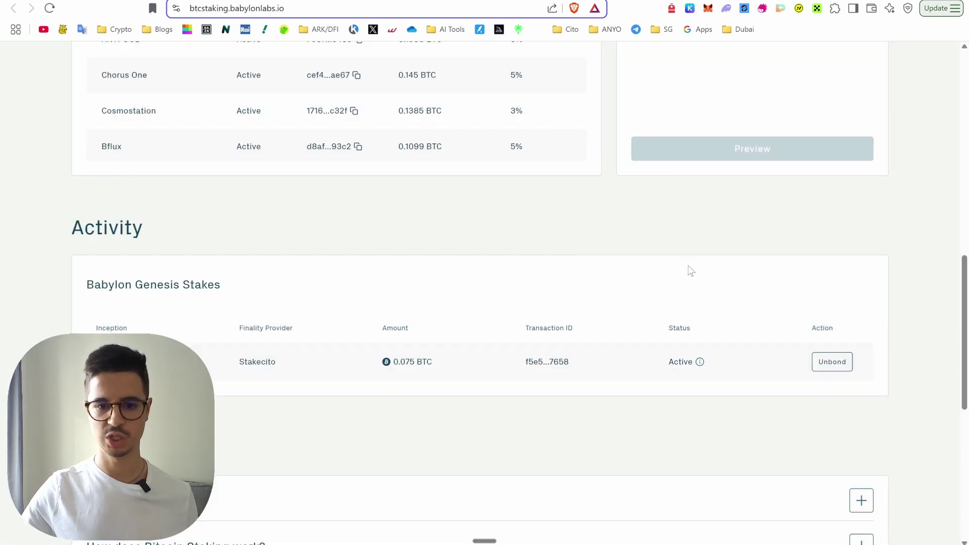
# - Scroll through the Activity and FAQ sections of the staking page
pyautogui.scroll(-1, 688, 269)
pyautogui.scroll(-2, 688, 269)
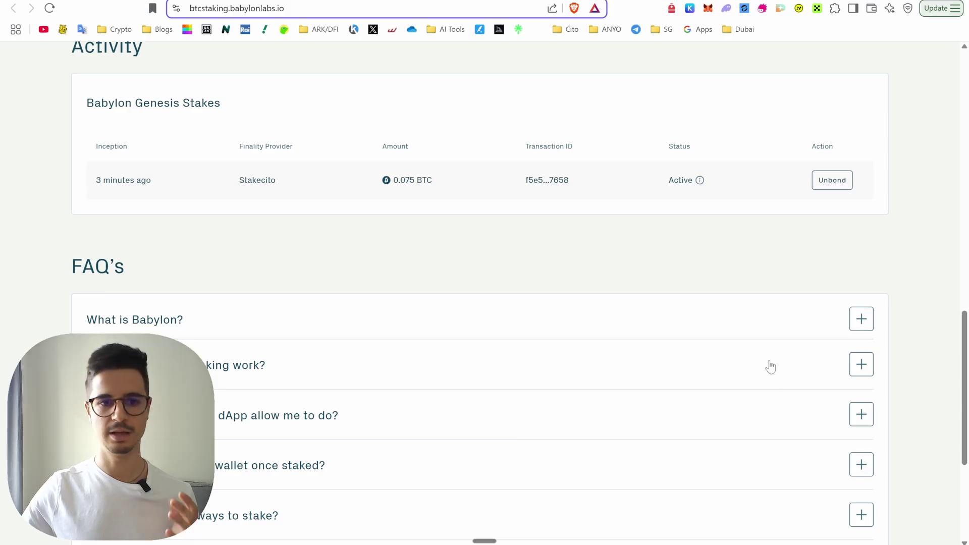
pyautogui.scroll(2, 768, 365)
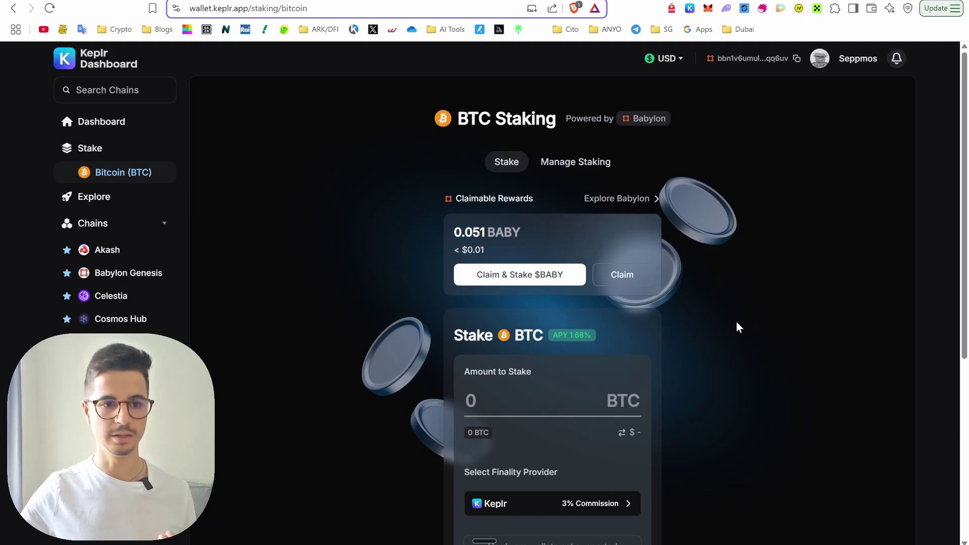
# - Return to the Babylon staking tab with Ctrl+Tab and scroll to the BTC Staking section
pyautogui.scroll(-2, 790, 301)
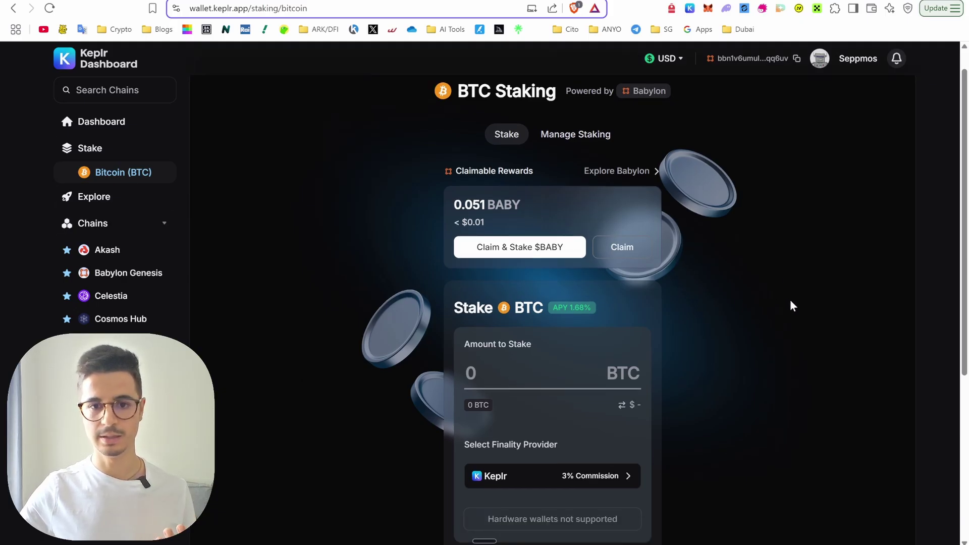
pyautogui.scroll(2, 792, 303)
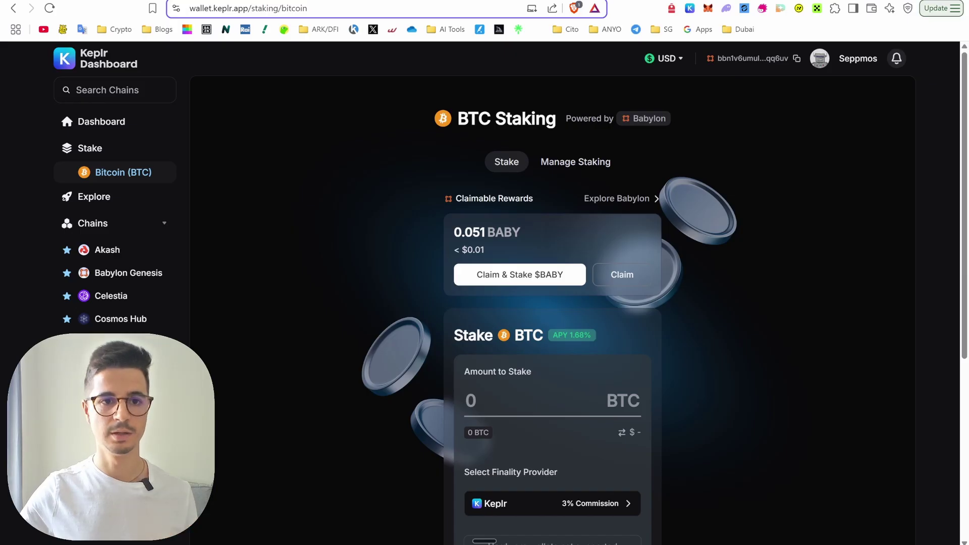
pyautogui.hotkey('ctrl', 'Tab')
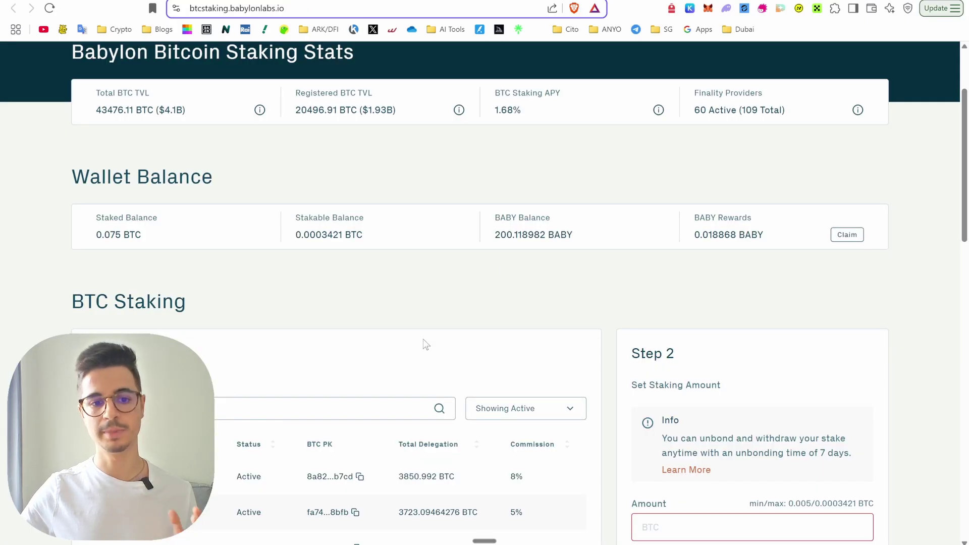
pyautogui.scroll(2, 437, 323)
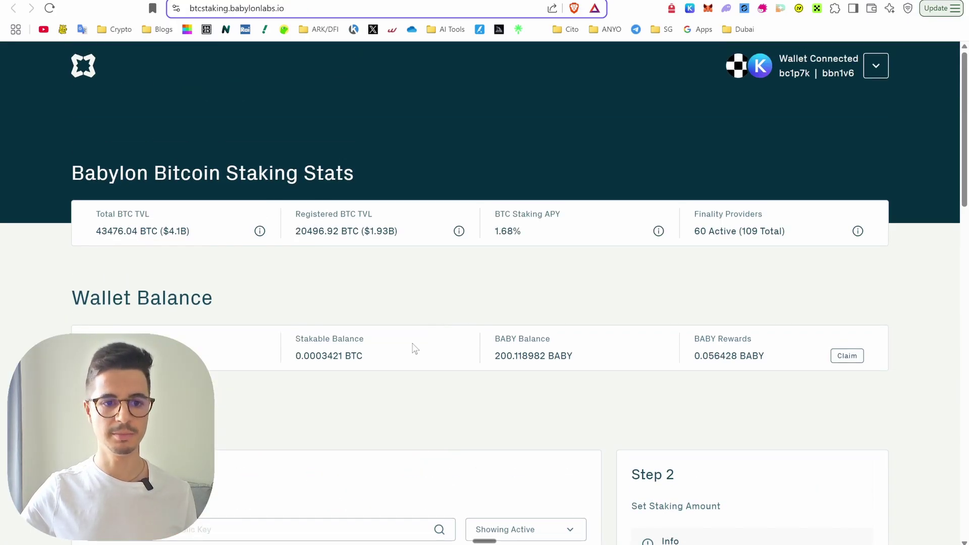
pyautogui.scroll(-1, 121, 319)
pyautogui.scroll(-3, 449, 376)
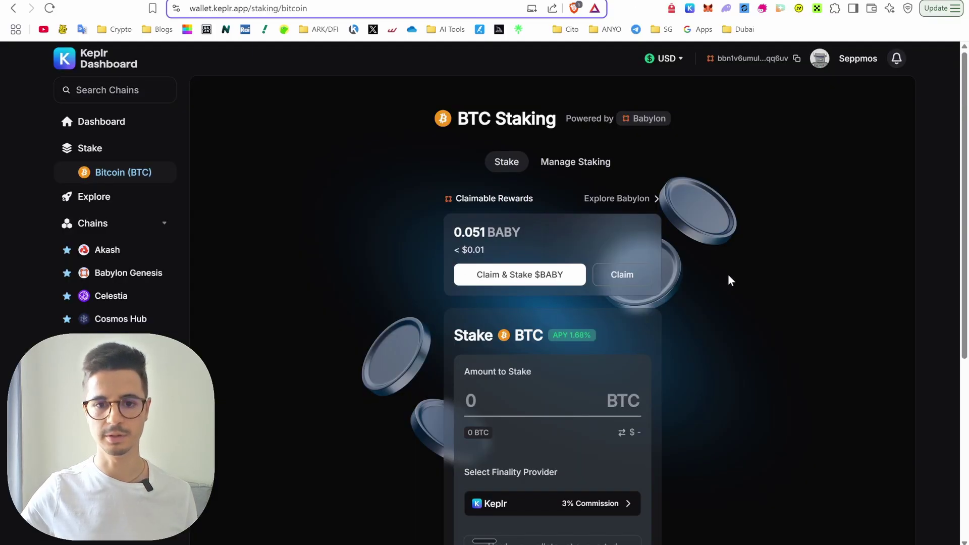
# - On Keplr Dashboard's BTC Staking page, place the cursor in the Amount to Stake field, still 0 BTC
pyautogui.scroll(1, 729, 276)
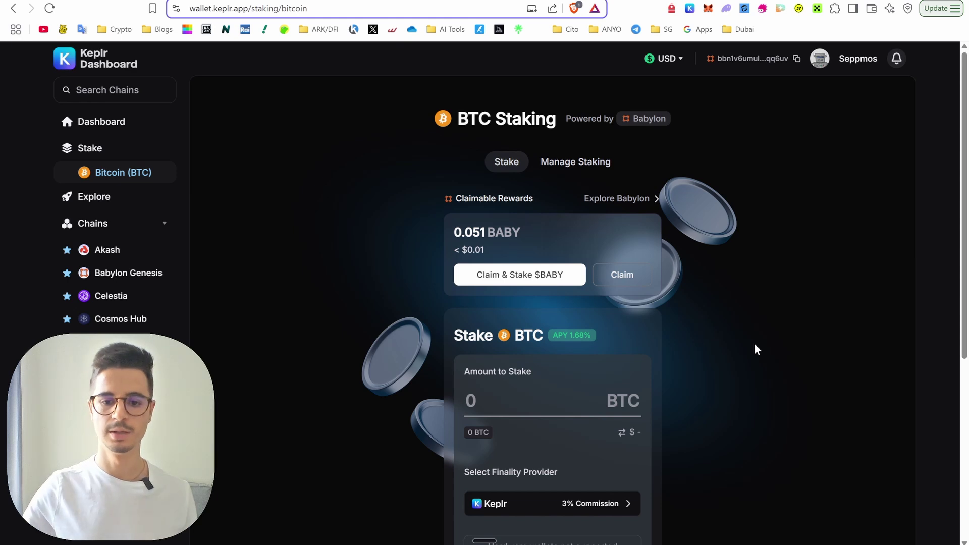
pyautogui.scroll(-1, 752, 355)
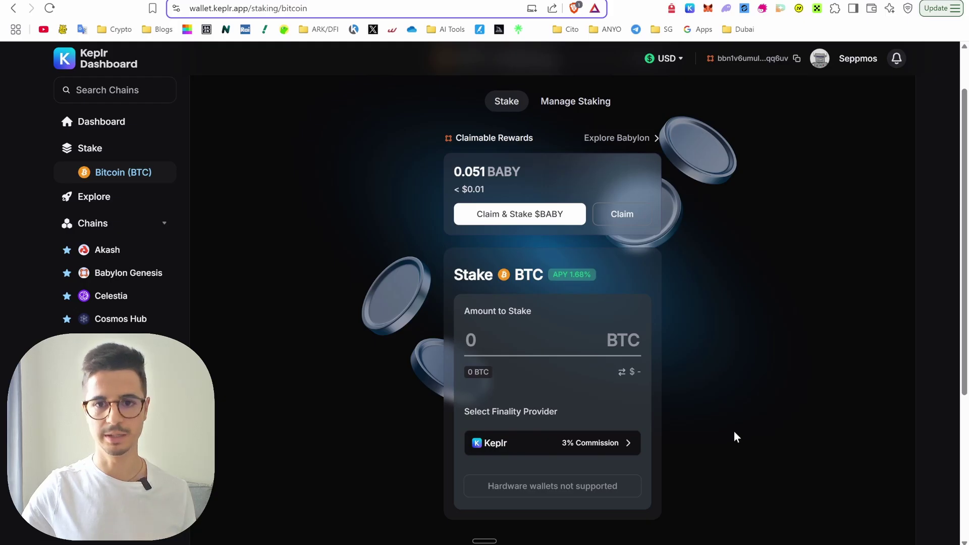
pyautogui.click(527, 348)
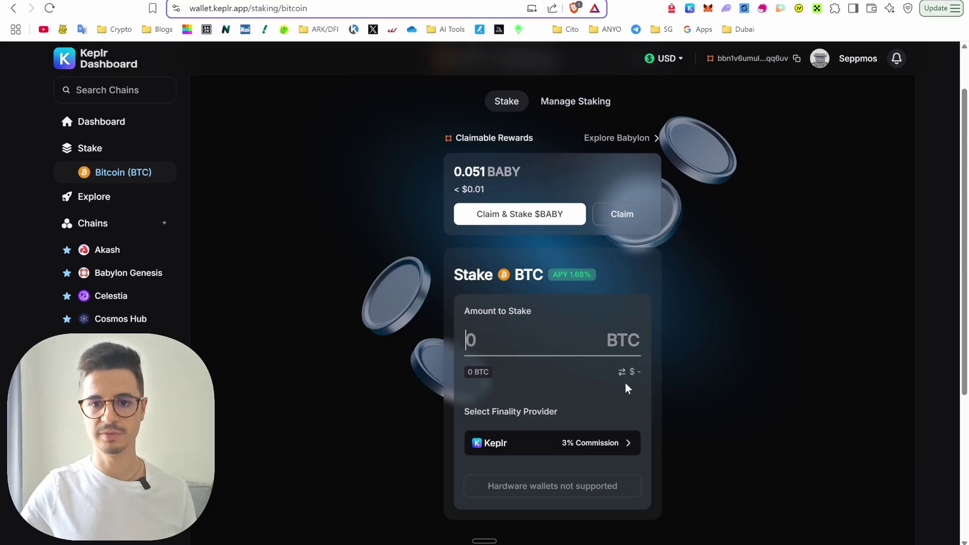
pyautogui.scroll(1, 603, 414)
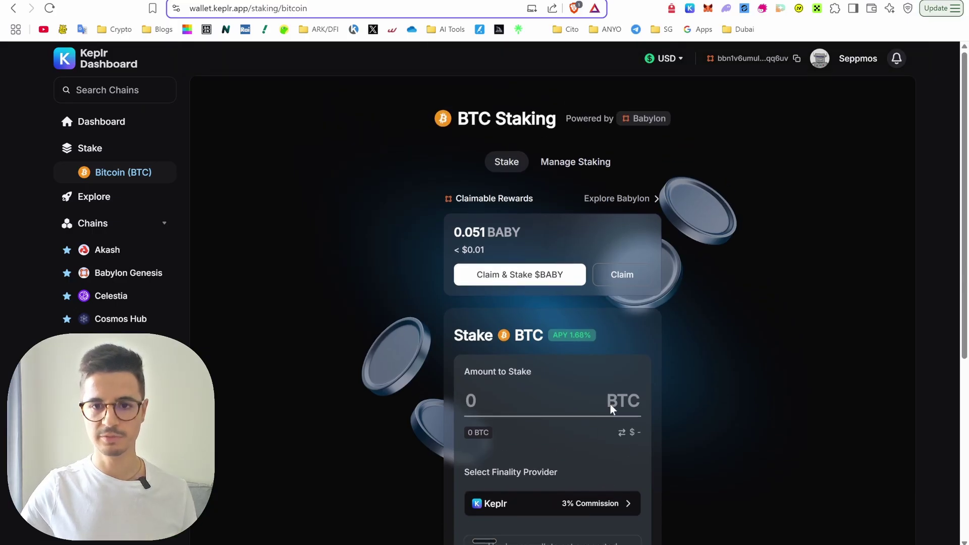